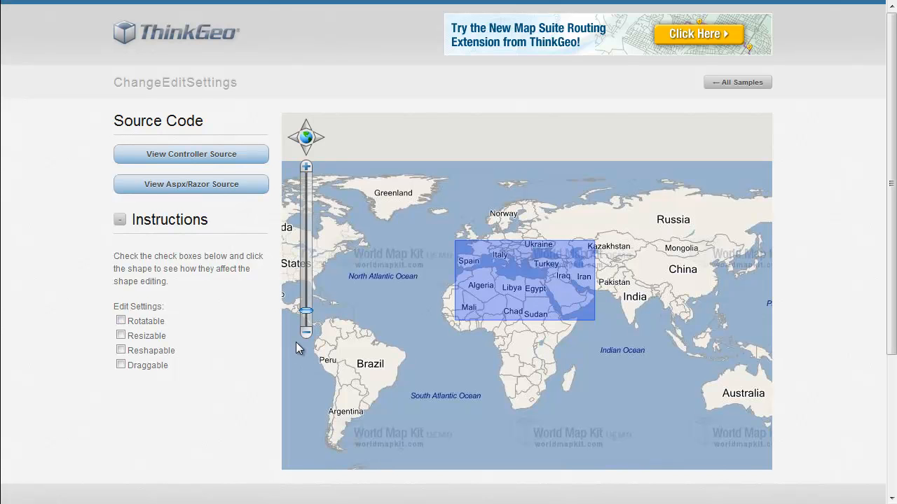
Step: Enable Rotatable editing, select the blue rectangle over Europe and North Africa, and rotate it
left_click(121, 322)
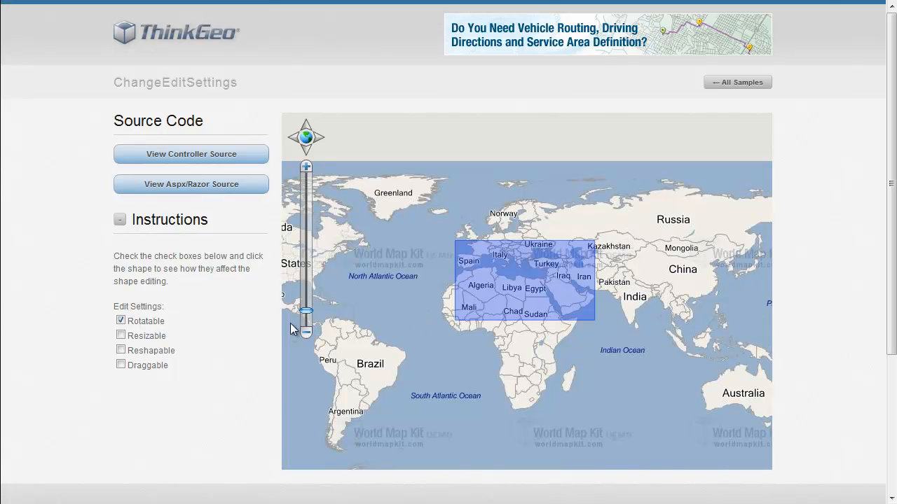
left_click(540, 289)
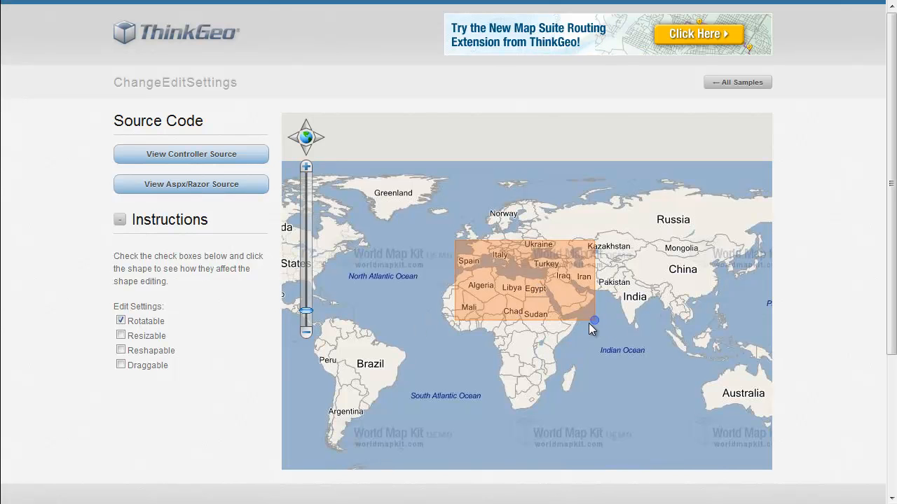
mouse_move(596, 323)
left_mouse_down()
mouse_move(595, 352)
mouse_move(516, 266)
mouse_move(530, 315)
mouse_move(569, 307)
mouse_move(616, 327)
mouse_move(606, 280)
mouse_move(615, 328)
mouse_move(595, 321)
left_mouse_up()
Step: Enable Draggable editing, move the rectangle northwest over Europe and turn it slightly
left_click(121, 370)
left_click(508, 311)
left_click_drag(526, 282, 505, 265)
mouse_move(574, 304)
left_mouse_down()
mouse_move(579, 297)
mouse_move(577, 306)
left_mouse_up()
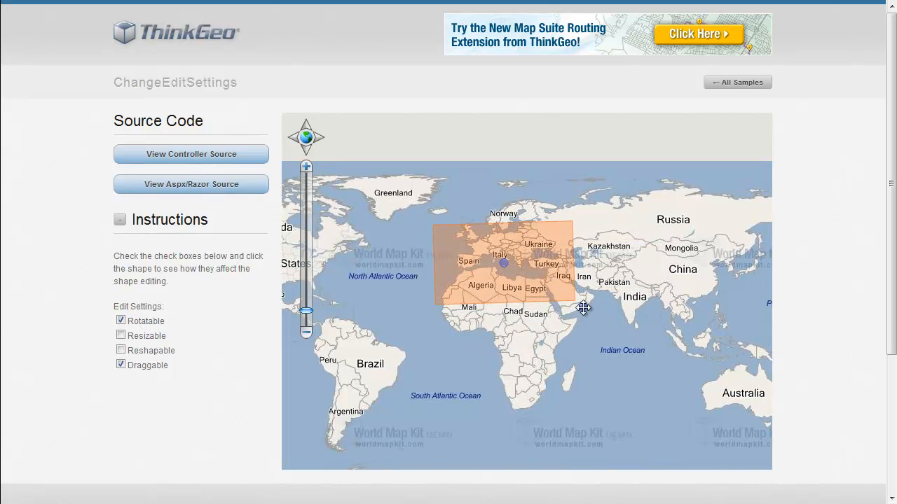
Step: Enable Reshapable editing and pull the rectangle's northeast corner and the middle of its east edge outward to the east
left_click(121, 350)
left_click(483, 290)
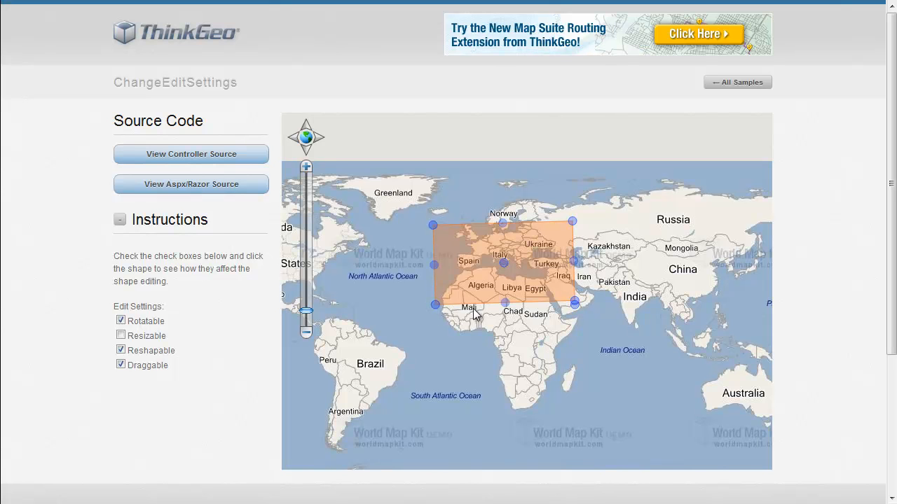
left_click_drag(572, 220, 599, 223)
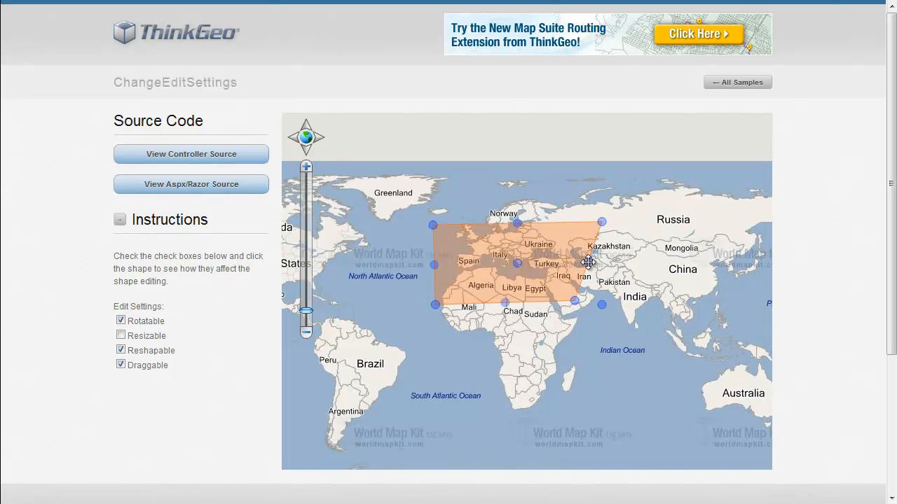
left_click_drag(587, 262, 619, 260)
Step: Pull the shape's southwest corner and the middle of its west edge outward over the Atlantic
left_click_drag(435, 305, 421, 317)
left_click(423, 267)
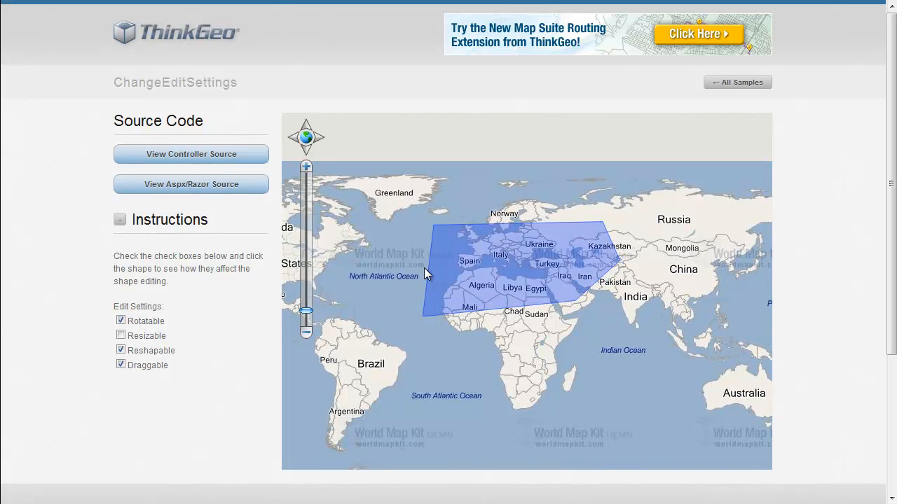
left_click(434, 274)
left_click_drag(429, 269, 409, 262)
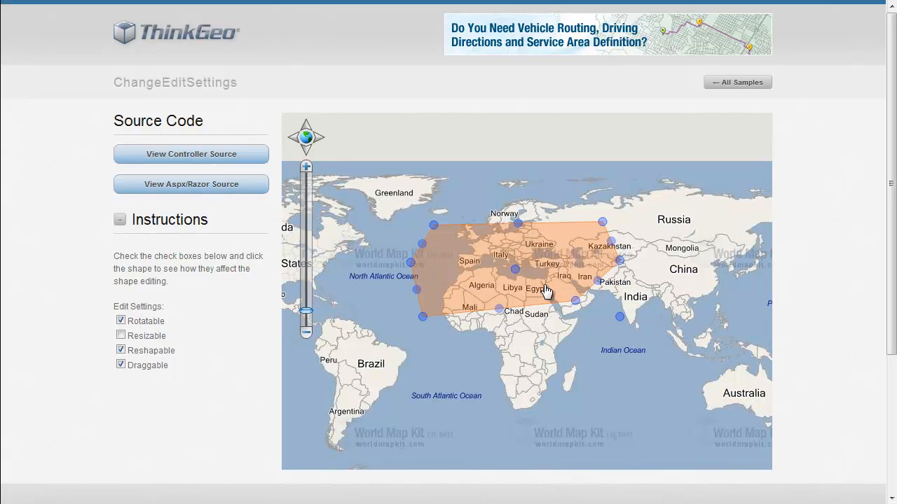
Step: Enable Resizable editing, select the reshaped polygon, and shrink it while rotating it slightly clockwise
left_click(121, 335)
left_click(513, 271)
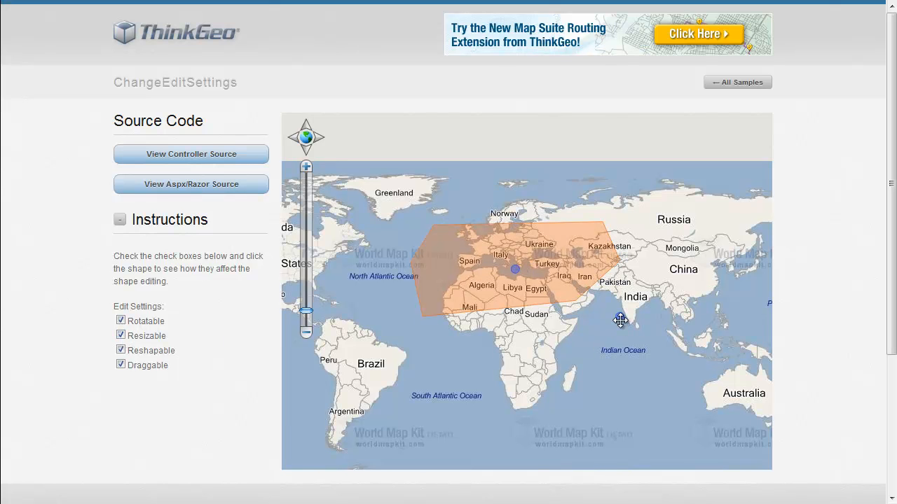
left_click_drag(619, 316, 594, 304)
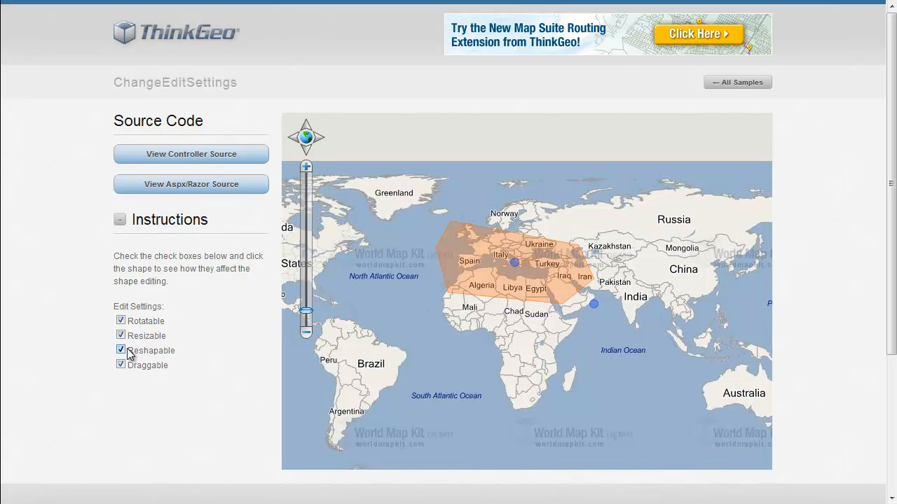
Step: Open the Aspx/Razor source in a maximized window and highlight the map setup lines from Html.ThinkGeo().Map through CustomOverlays
left_click(219, 184)
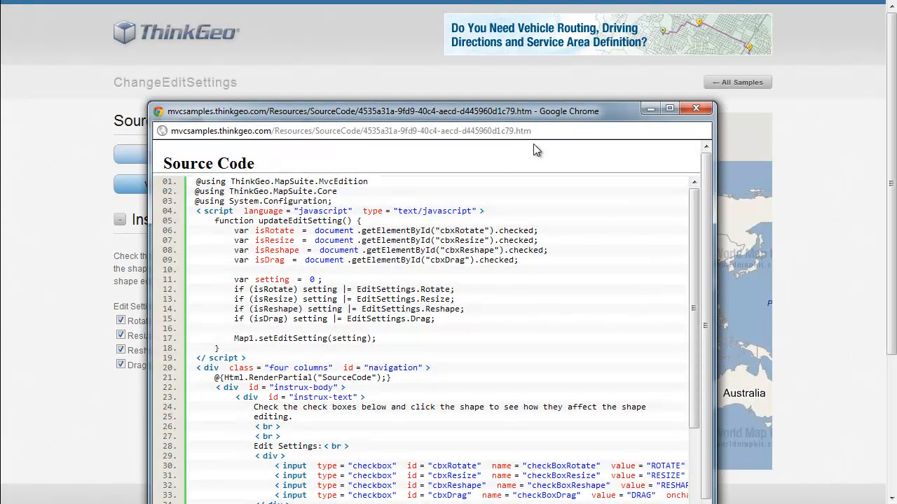
left_click(669, 109)
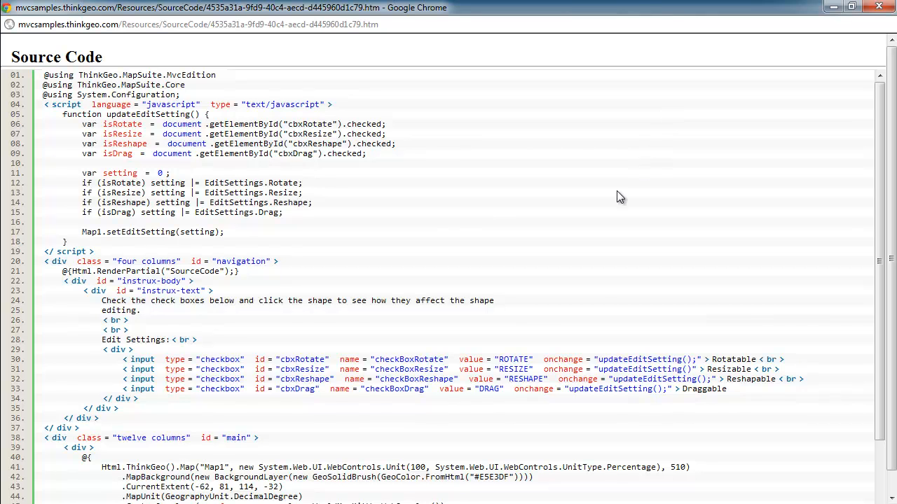
scroll(616, 197, "down", 3)
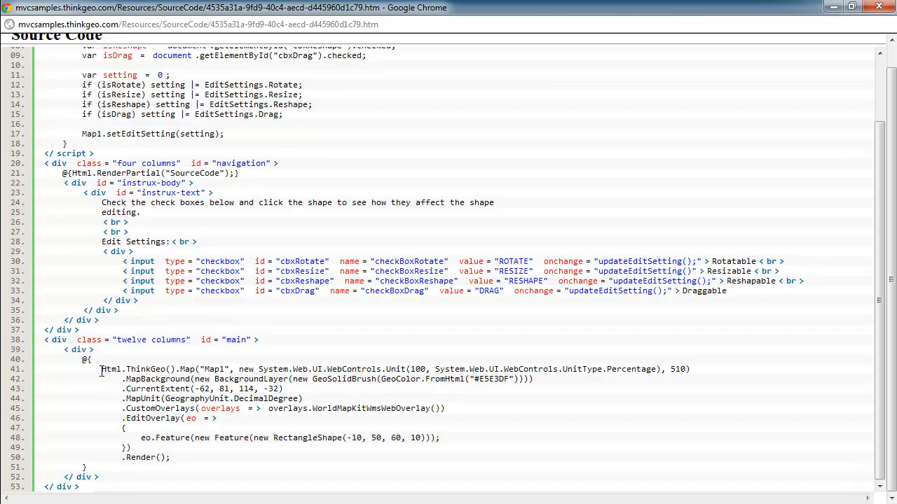
left_click_drag(101, 371, 458, 407)
Step: Highlight the EditOverlay block, the RectangleShape coordinates and the Render call in the map code
left_click(252, 438)
left_click_drag(120, 420, 208, 457)
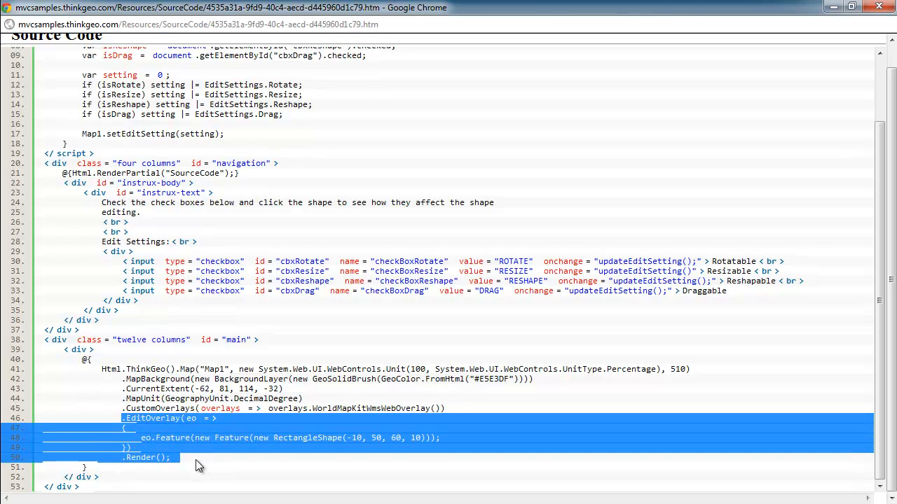
left_click(201, 438)
left_click_drag(344, 438, 416, 435)
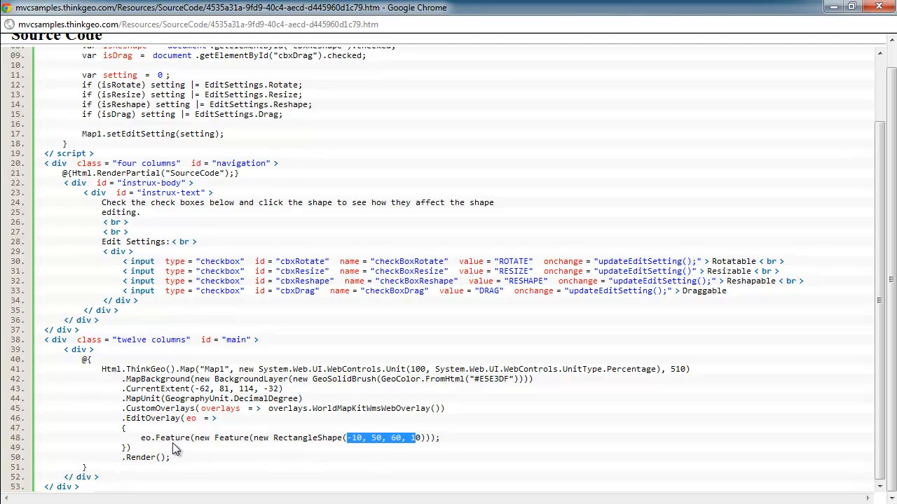
double_click(140, 459)
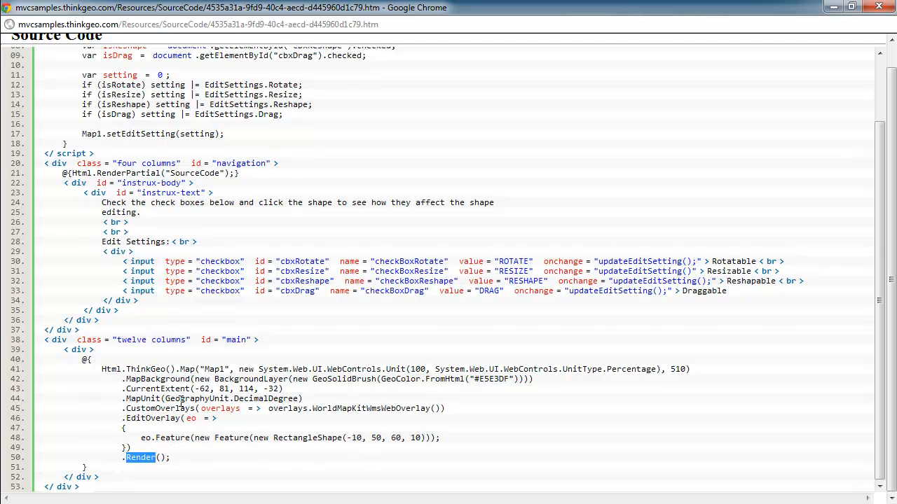
Step: Highlight the updateEditSetting handler of the Draggable checkbox and go back to that function's definition
scroll(182, 401, "up", 1)
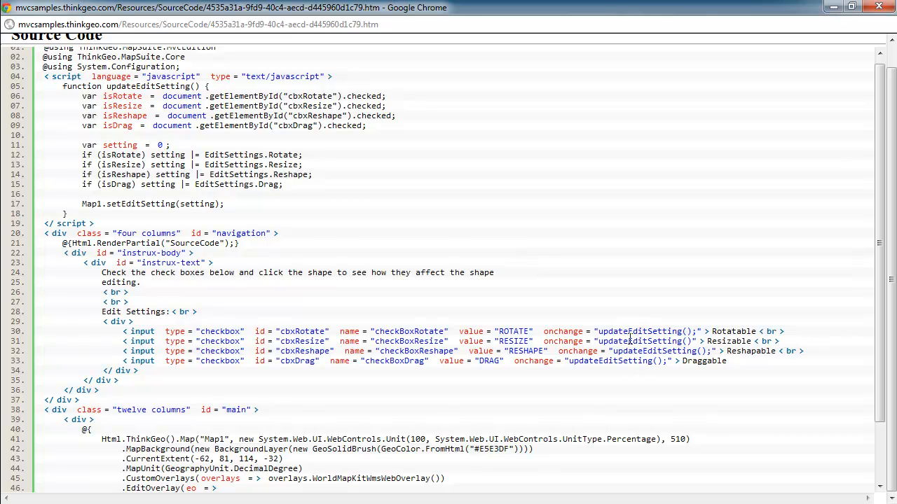
double_click(611, 360)
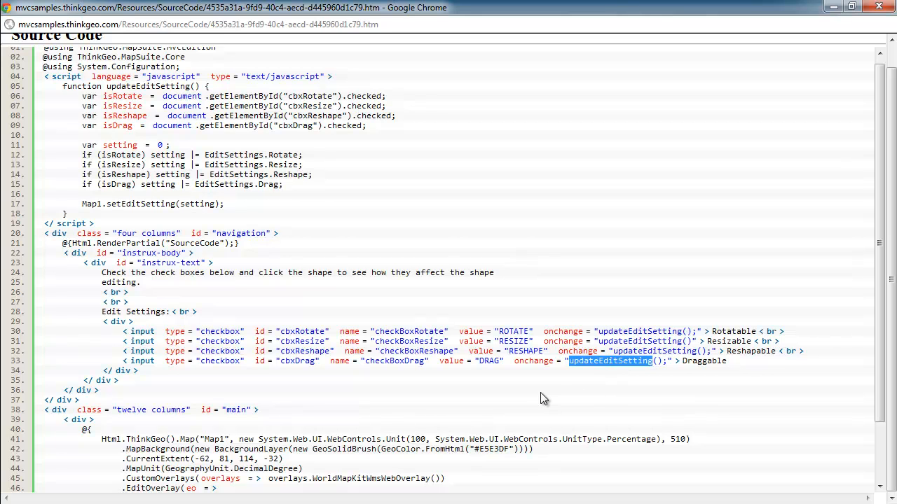
scroll(154, 337, "up", 1)
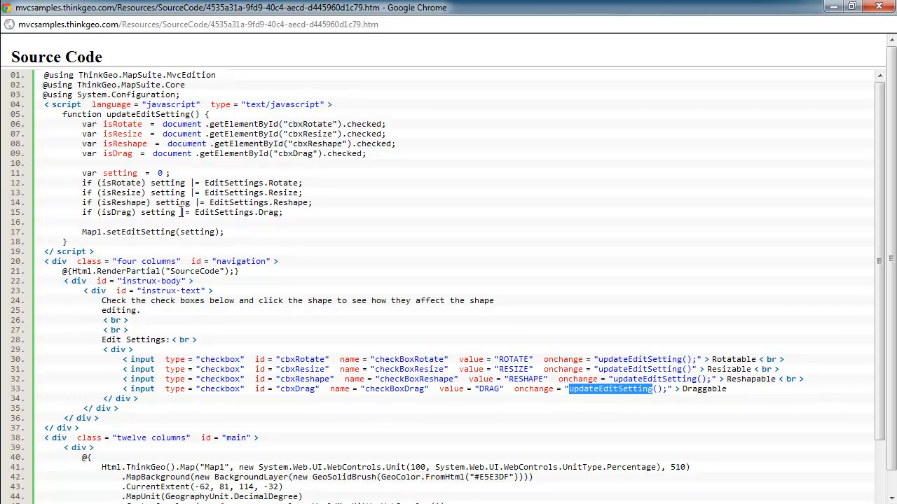
Step: Examine the Map1.setEditSetting(setting) call on line 17, highlighting its method name, its argument and the whole line
left_click_drag(82, 232, 108, 232)
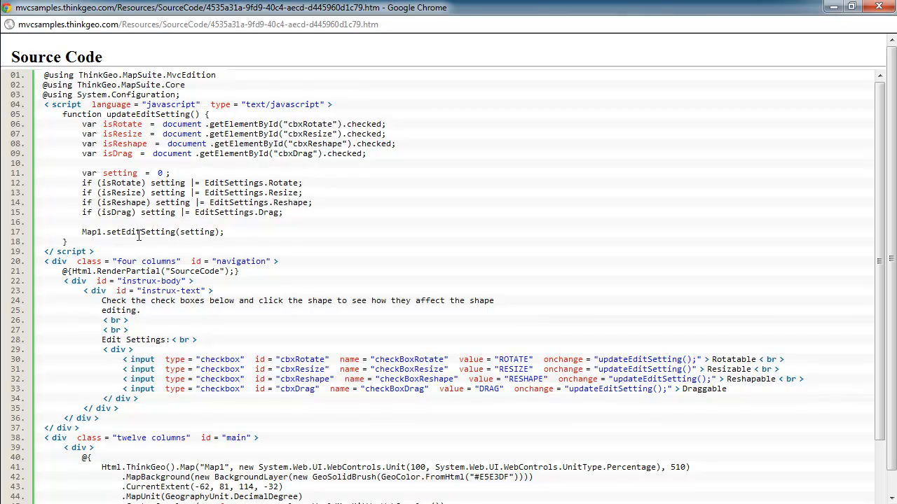
double_click(128, 232)
double_click(197, 232)
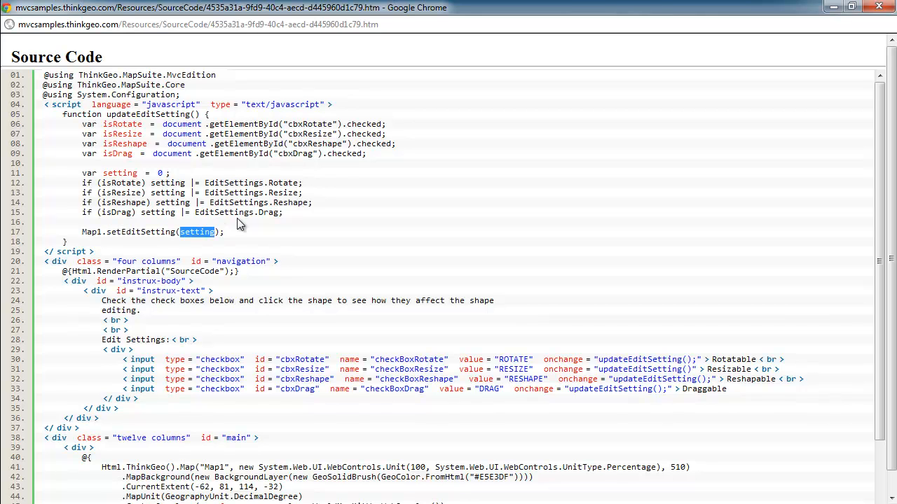
left_click(241, 238)
left_click_drag(234, 232, 70, 224)
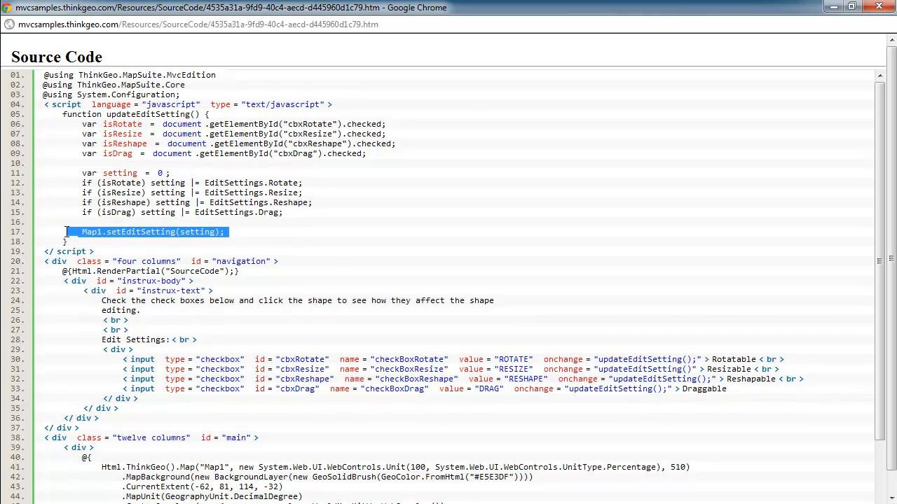
left_click(250, 240)
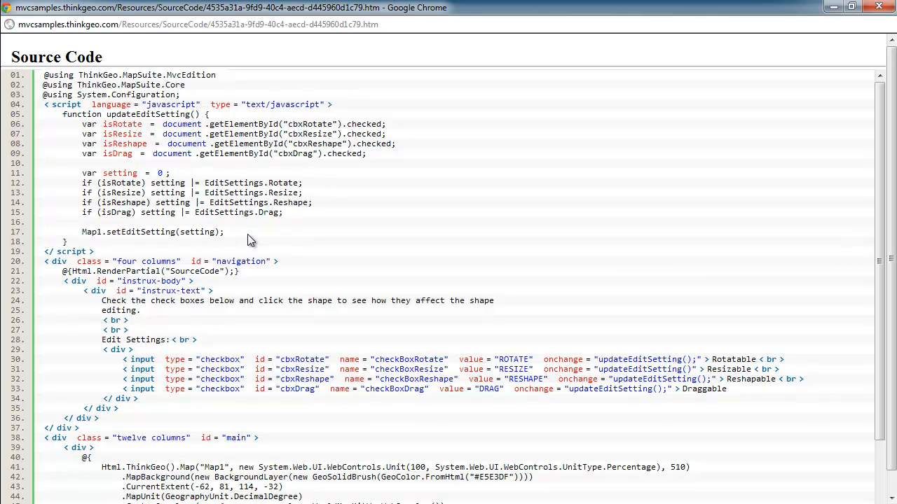
mouse_move(234, 234)
left_mouse_down()
mouse_move(77, 223)
mouse_move(82, 123)
mouse_move(77, 241)
mouse_move(248, 236)
left_mouse_up()
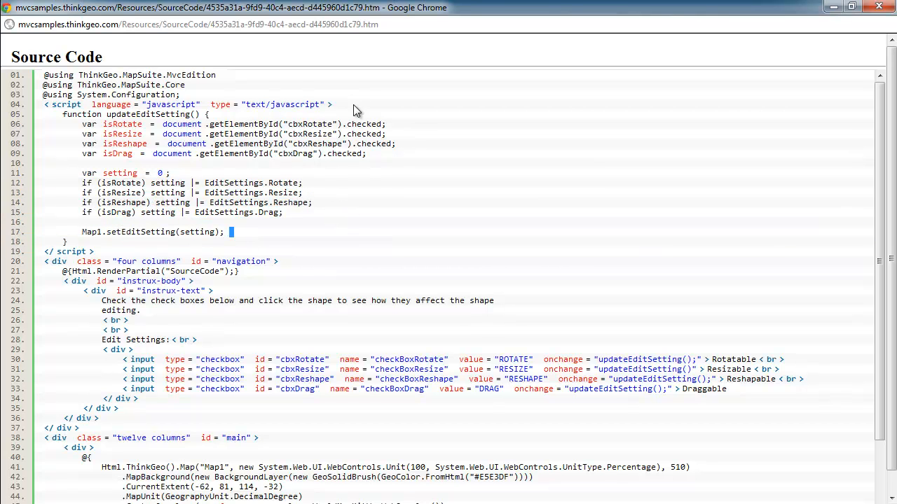